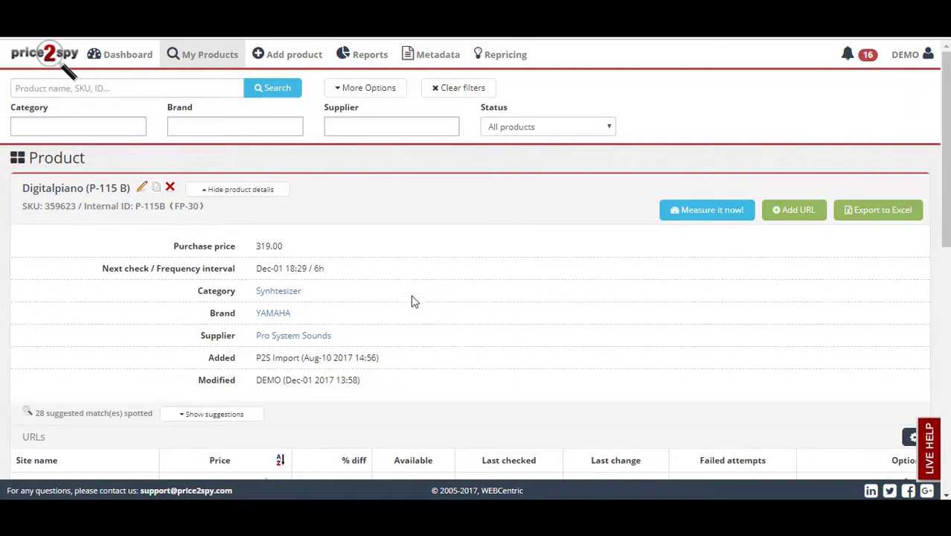
Highlight who last modified the product on its details page.
drag(257, 380, 283, 381)
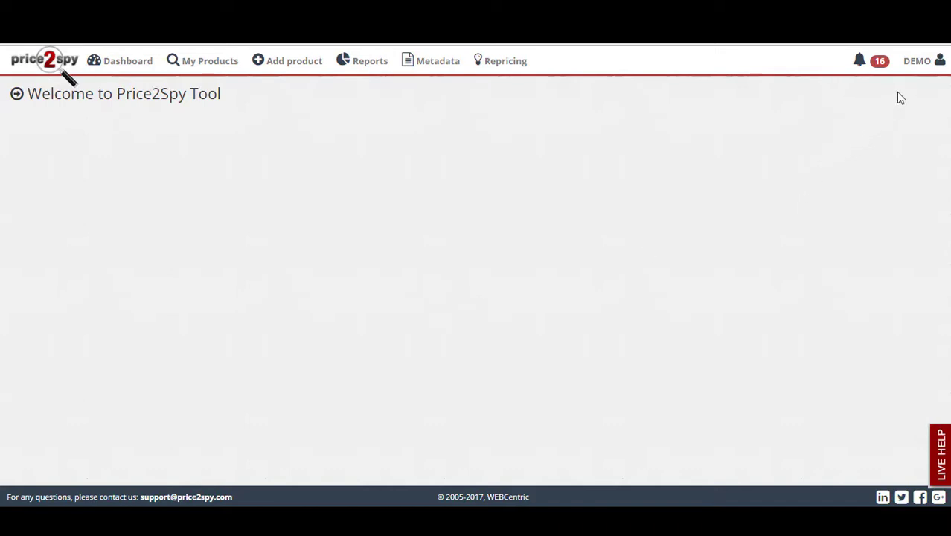
In User management, start a new user named 'Test manager' with type Manager.
click(919, 64)
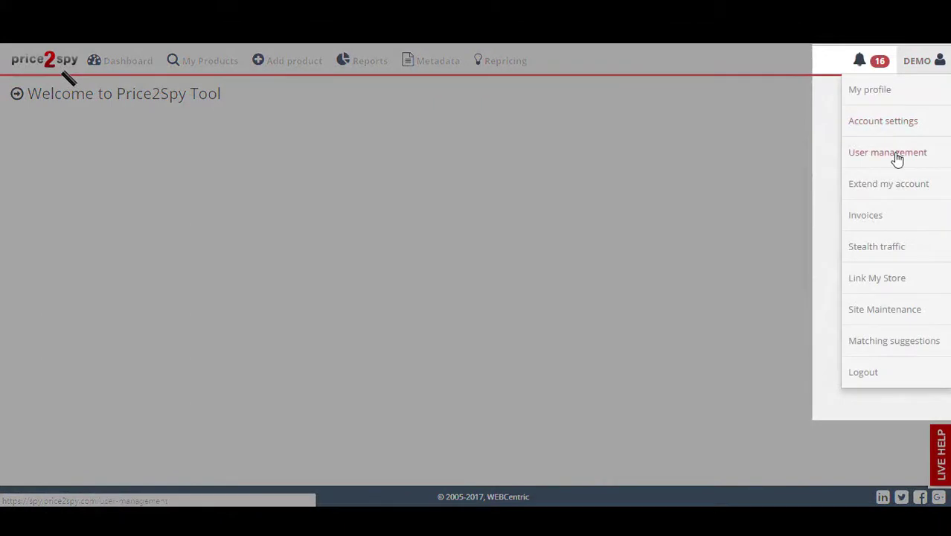
click(896, 155)
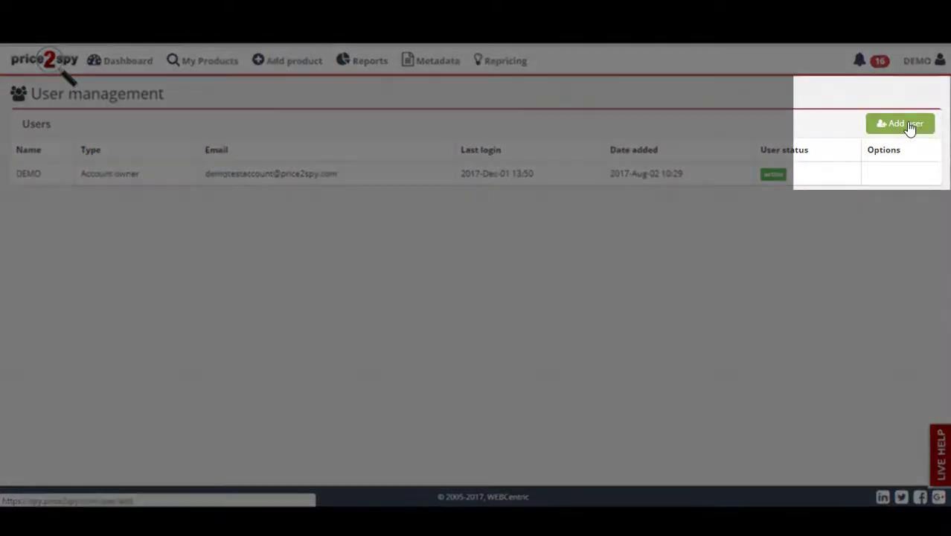
click(909, 128)
click(160, 162)
text(Test mana)
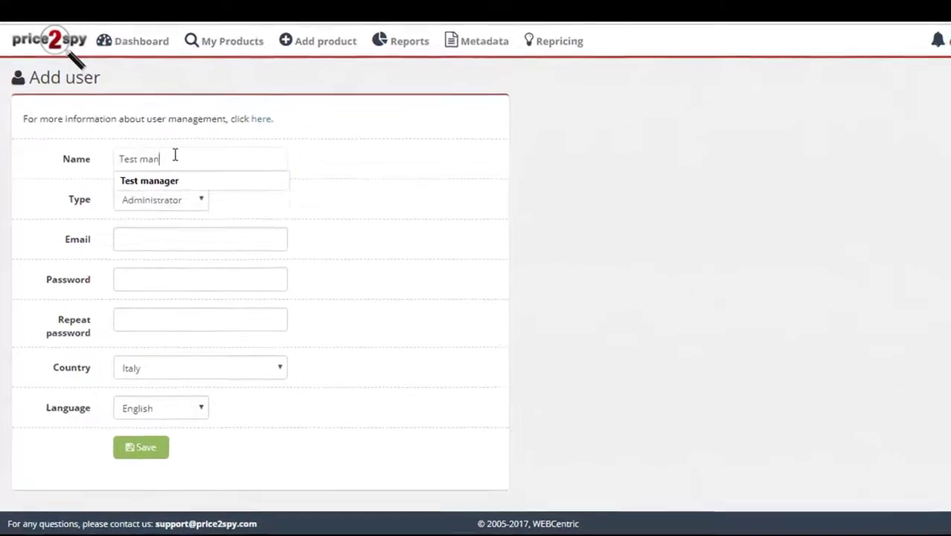
text(ger)
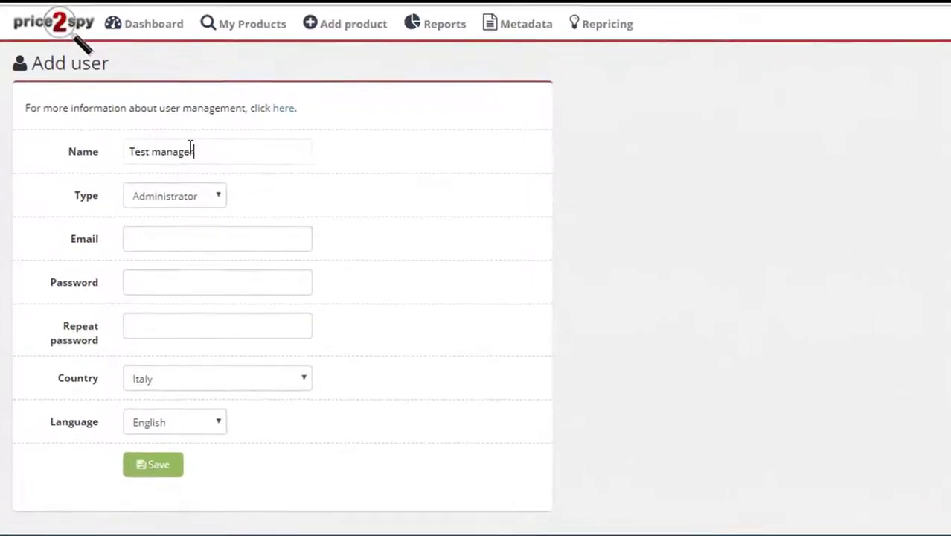
click(197, 199)
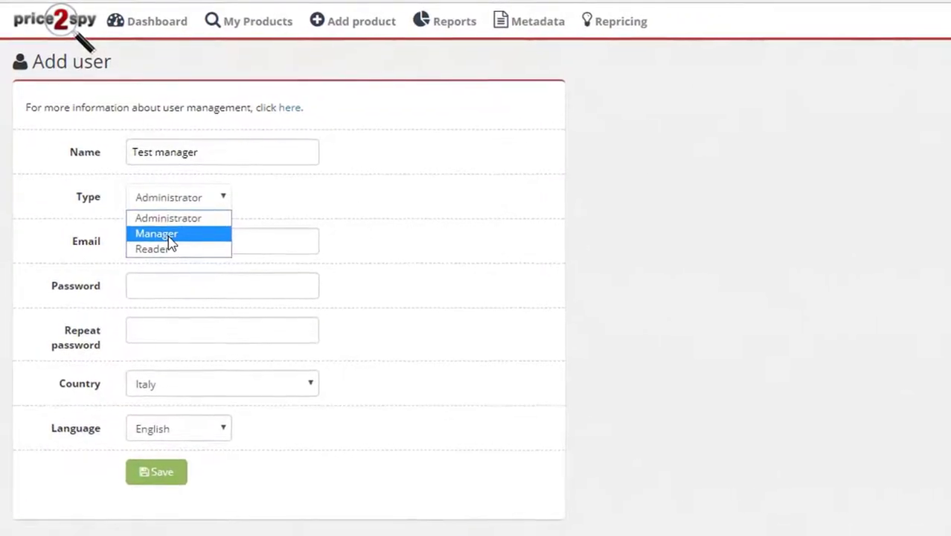
click(169, 237)
Enter the new user's e-mail, set and confirm the password, then save the user.
click(164, 246)
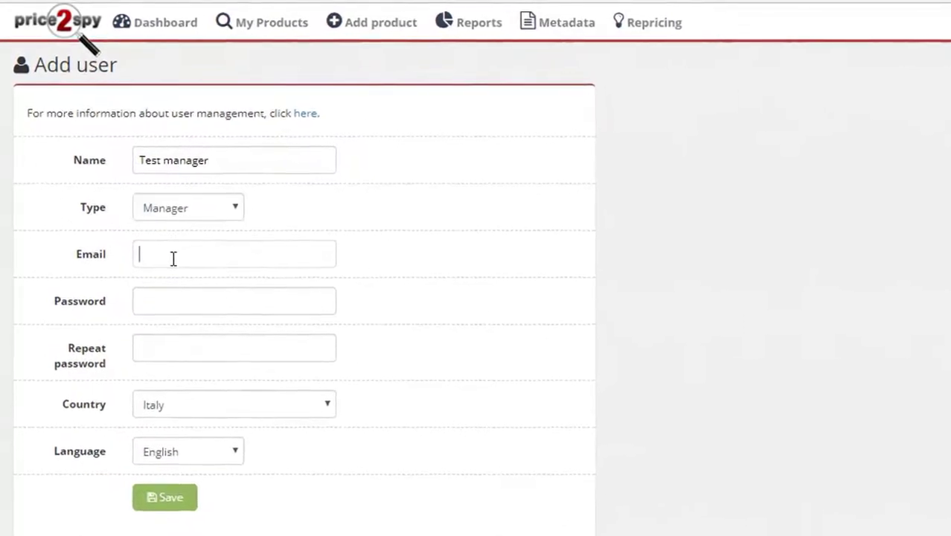
text(testma)
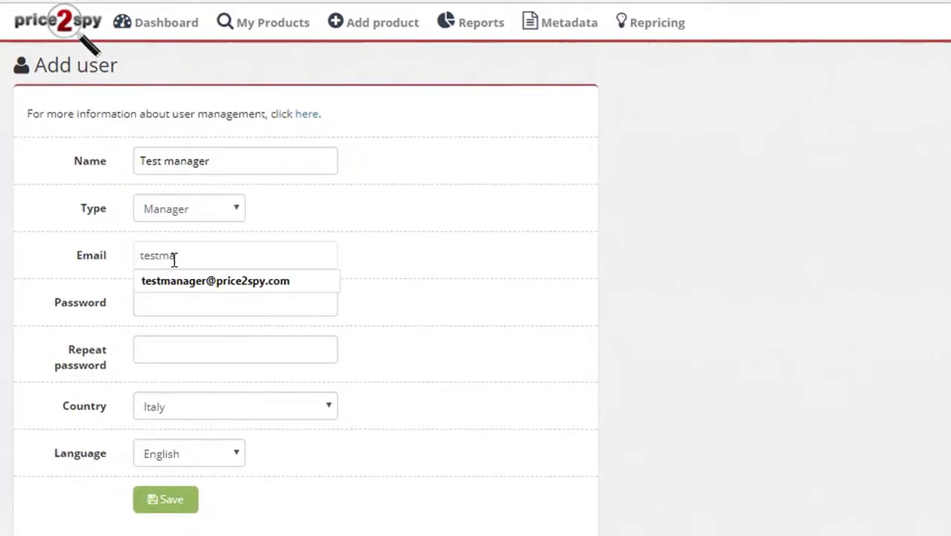
text(nager)
key(Down)
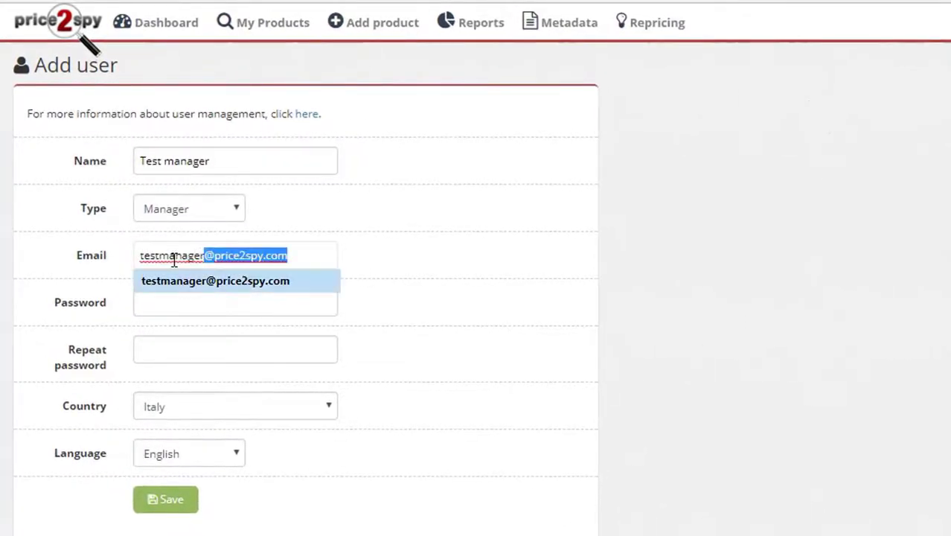
key(Return)
key(Tab)
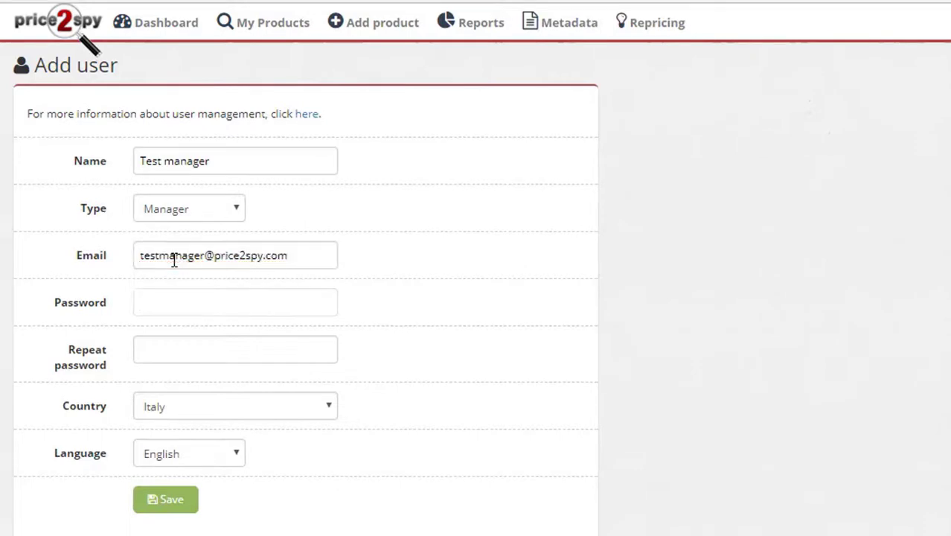
text(••••••)
click(178, 341)
text(••••••)
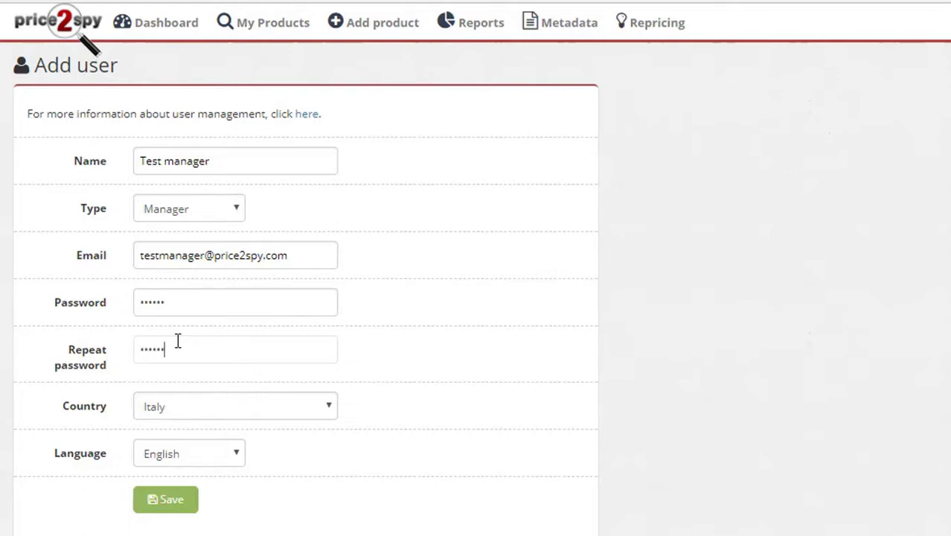
click(156, 510)
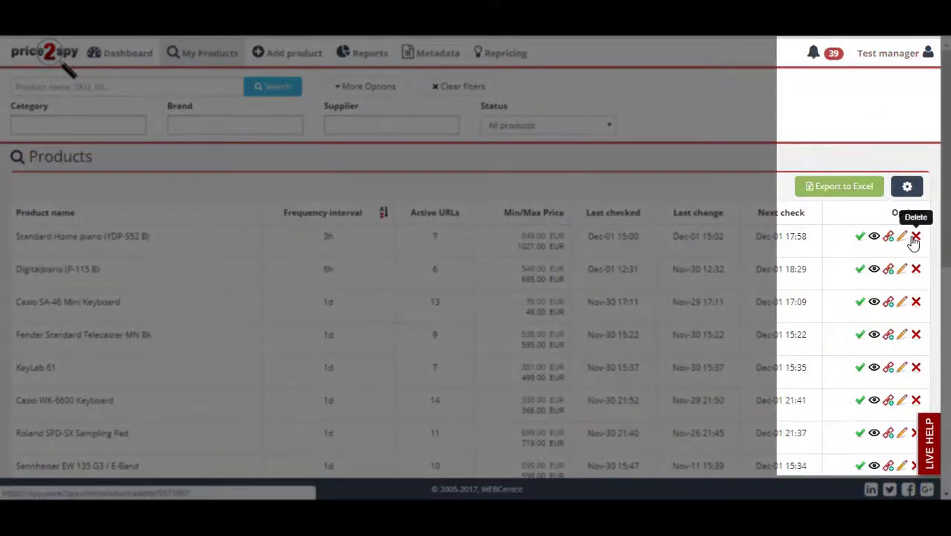
Open and then close the Test manager account menu.
click(883, 57)
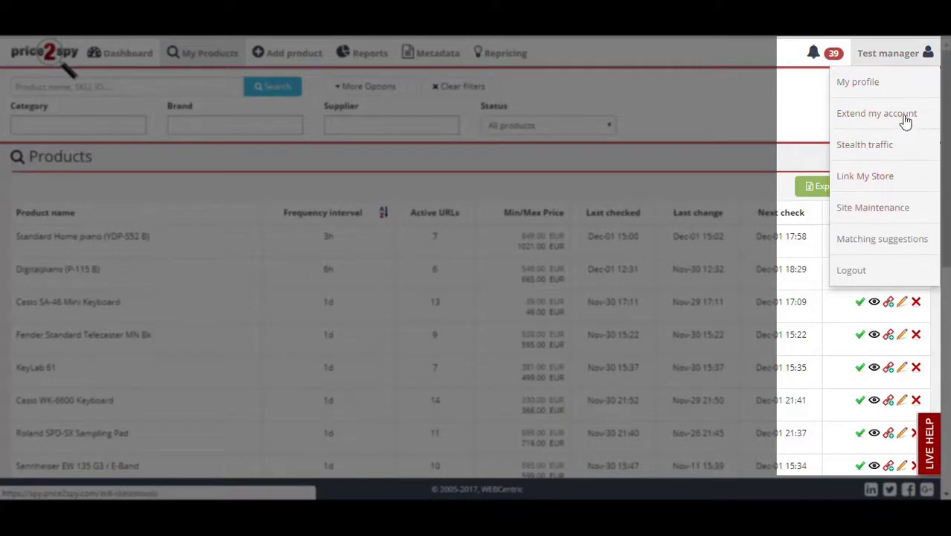
click(868, 178)
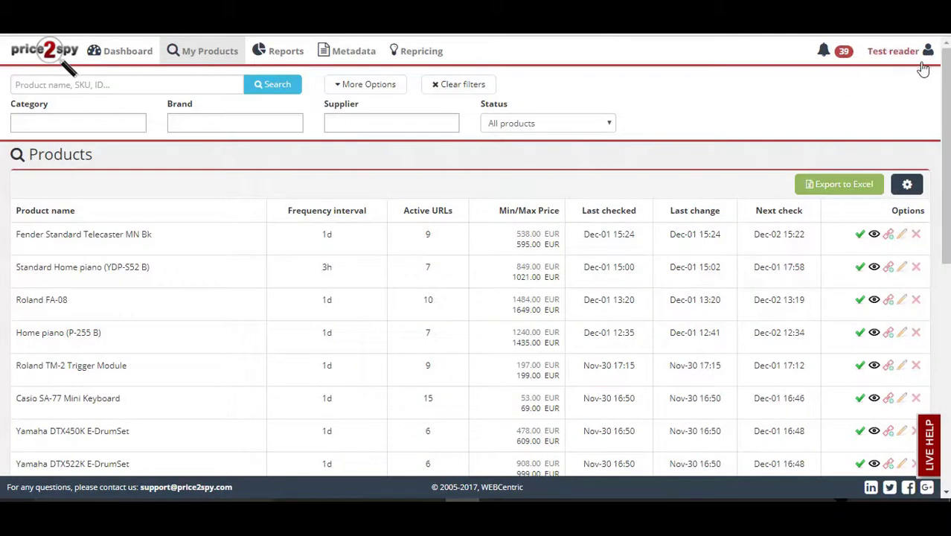
As Test reader, check the account menu, scroll the product list and go to Reports.
click(877, 62)
scroll(119, 357, down, 2)
scroll(102, 361, up, 2)
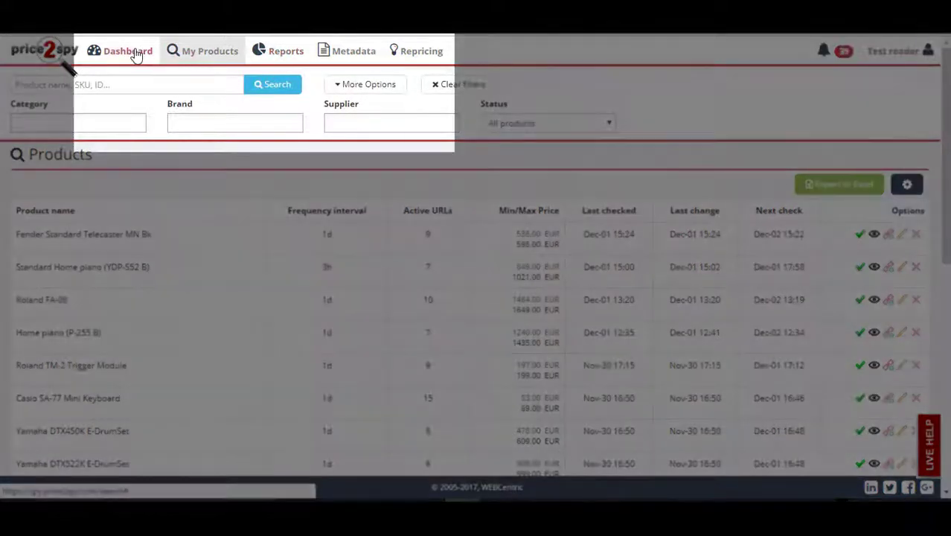
mouse_move(136, 58)
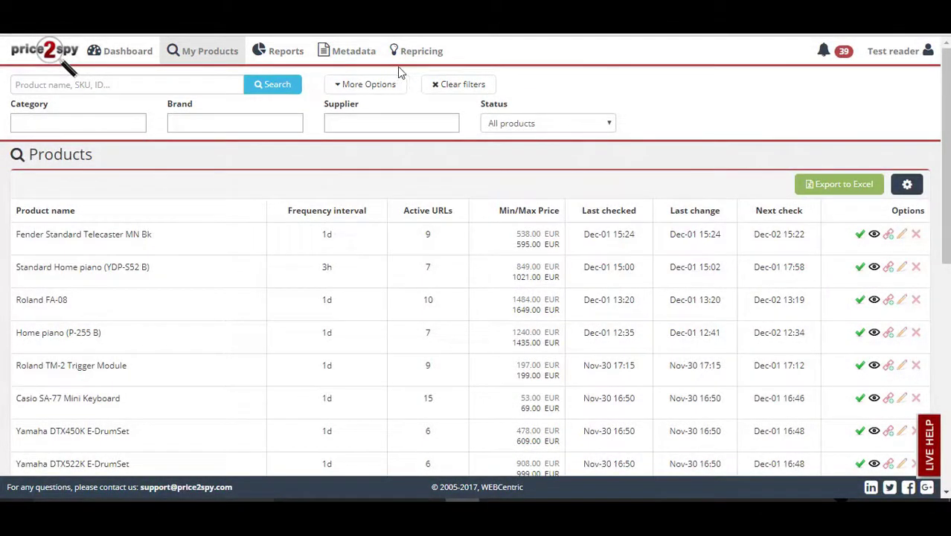
click(301, 66)
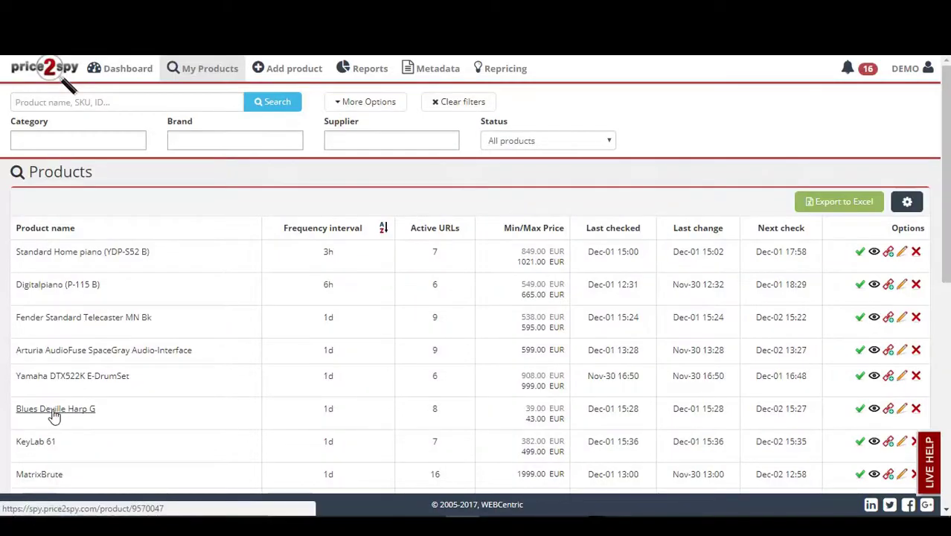
Open Blues Deville Harp G details and highlight its P2S Import source, Test manager modifier, and added/modified dates.
click(54, 416)
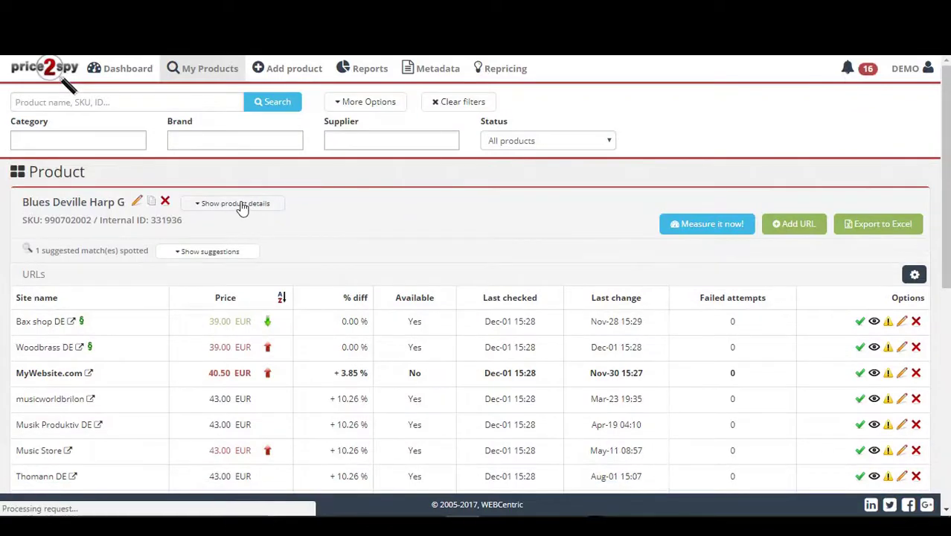
click(242, 207)
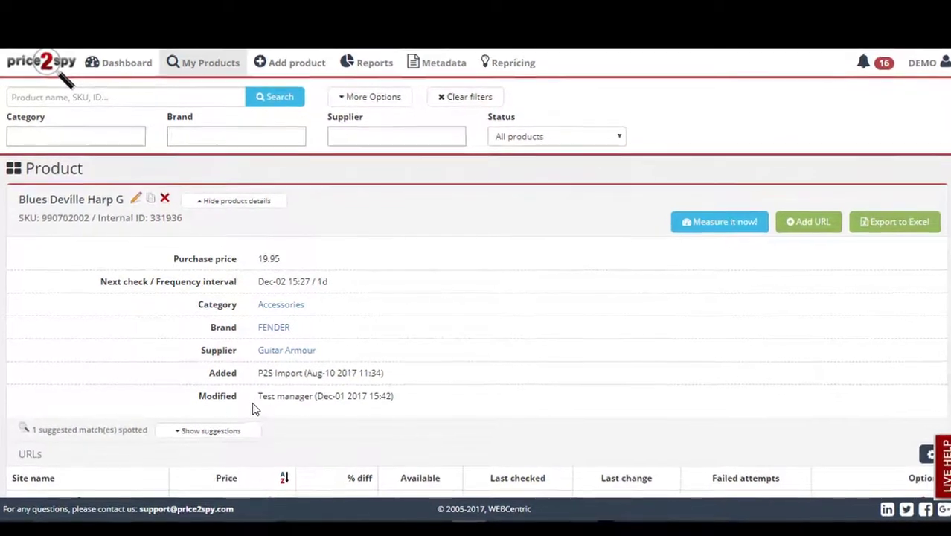
drag(259, 377, 307, 376)
drag(271, 411, 341, 411)
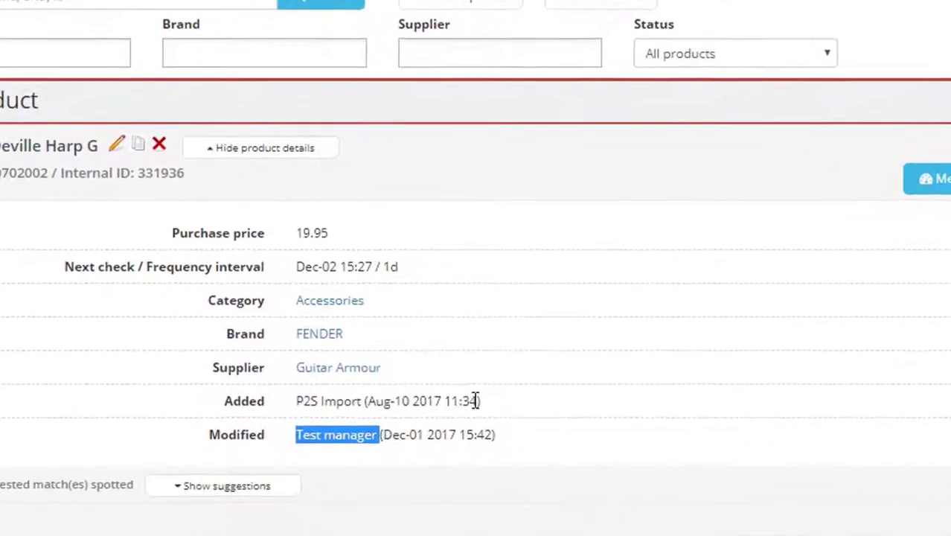
drag(460, 396, 360, 396)
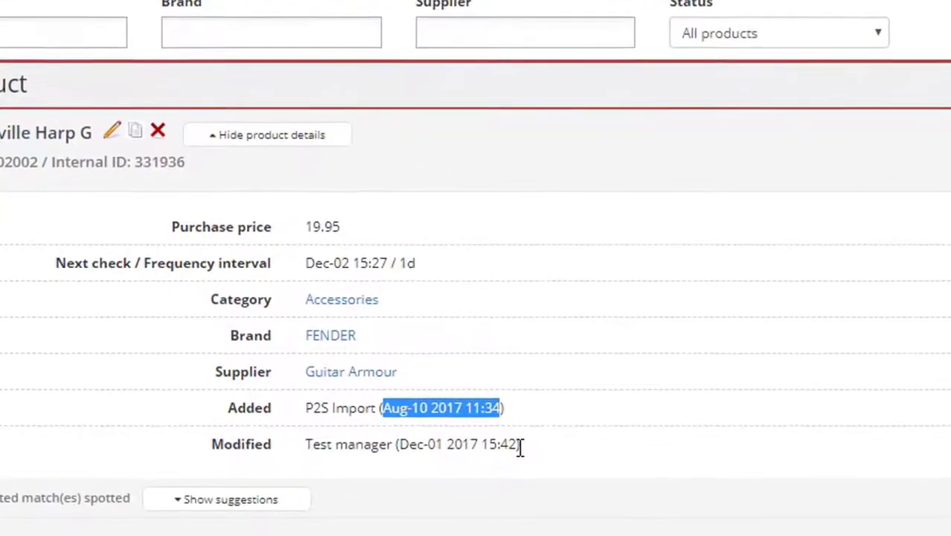
drag(508, 440, 397, 440)
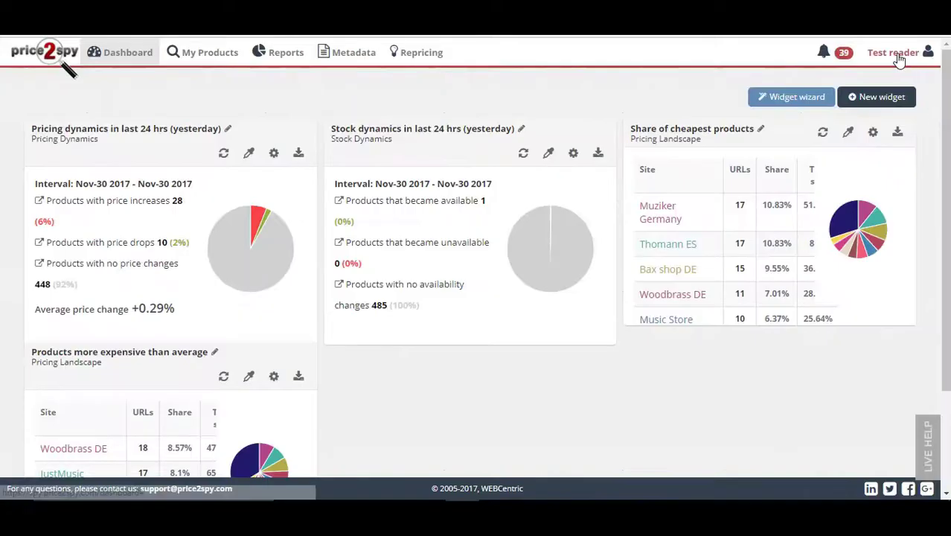
click(893, 53)
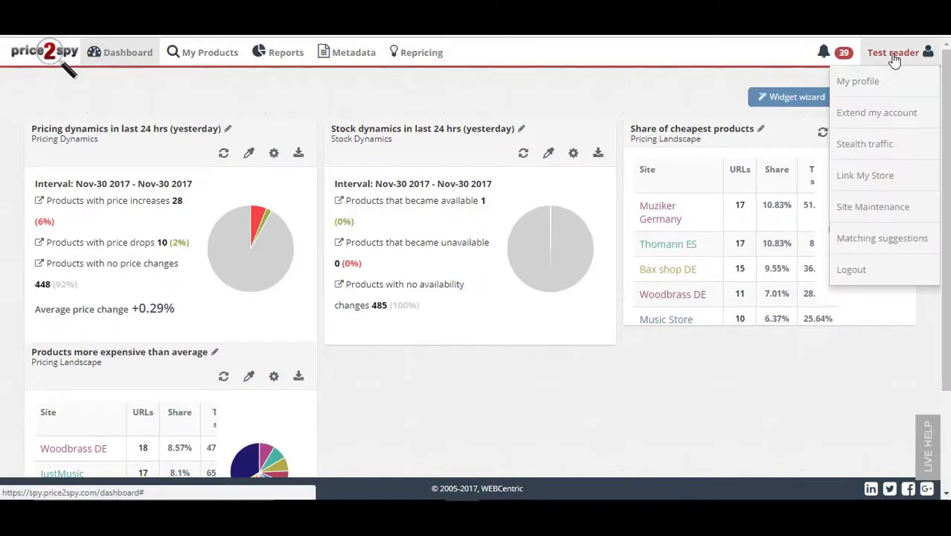
click(874, 89)
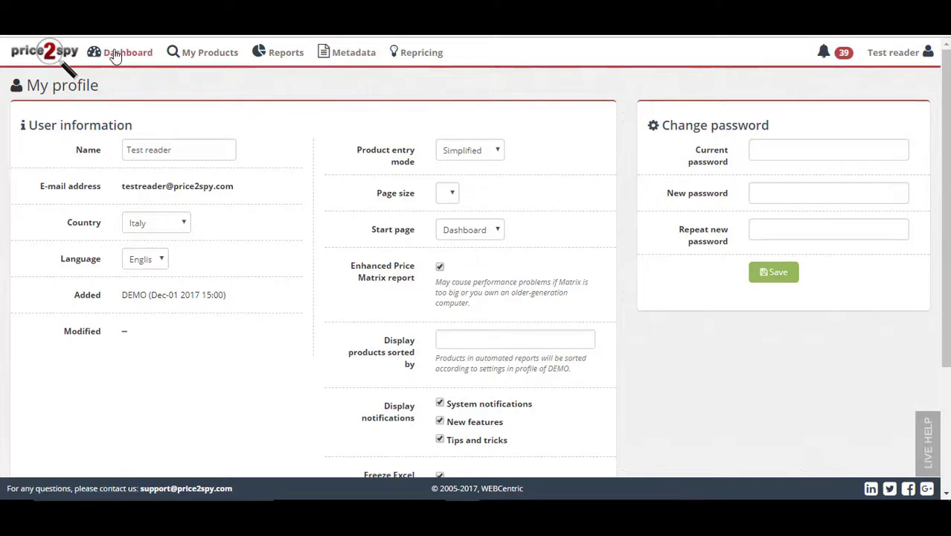
mouse_move(117, 60)
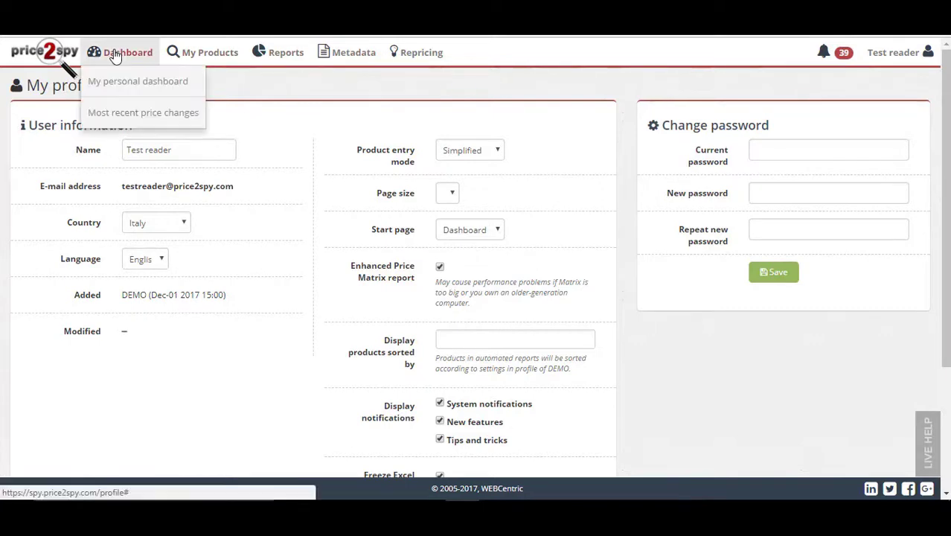
click(114, 88)
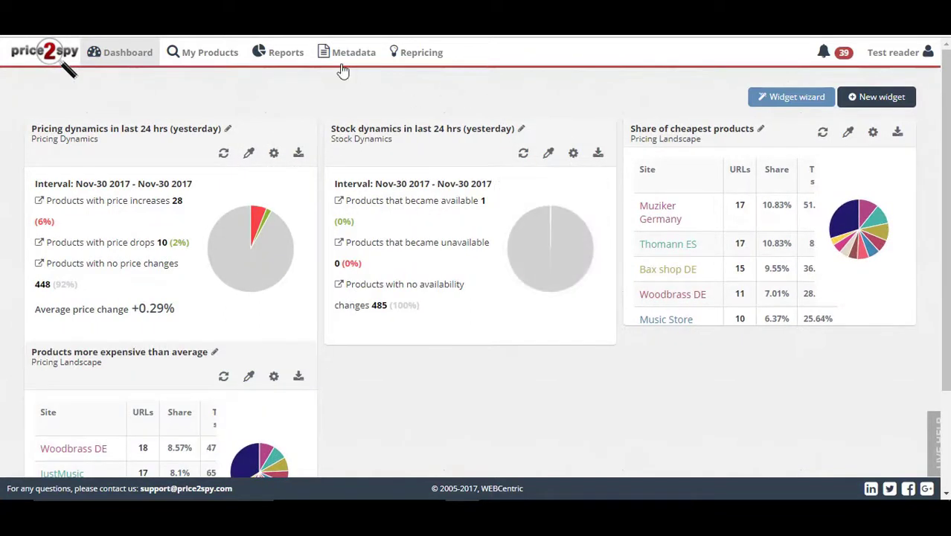
Go to Reports as Test reader, with Price Matrix selected by default.
click(285, 69)
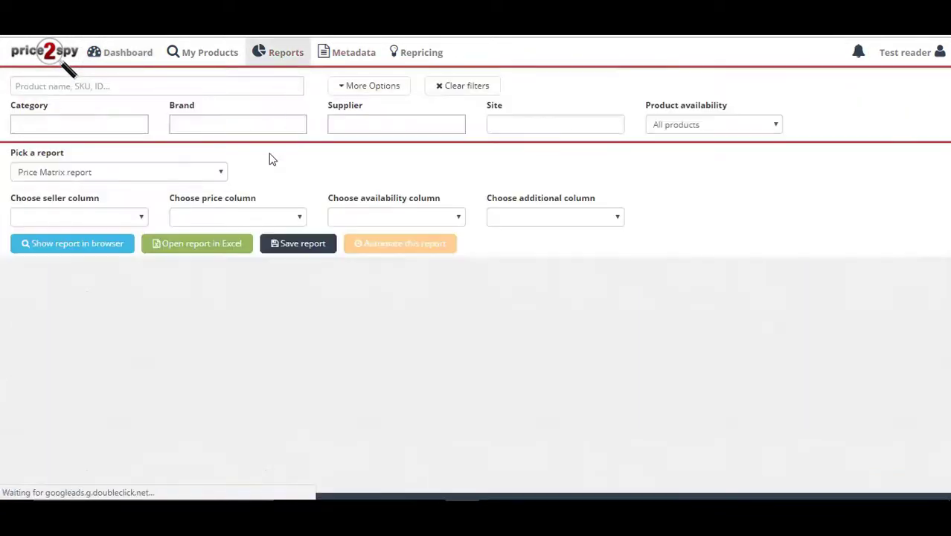